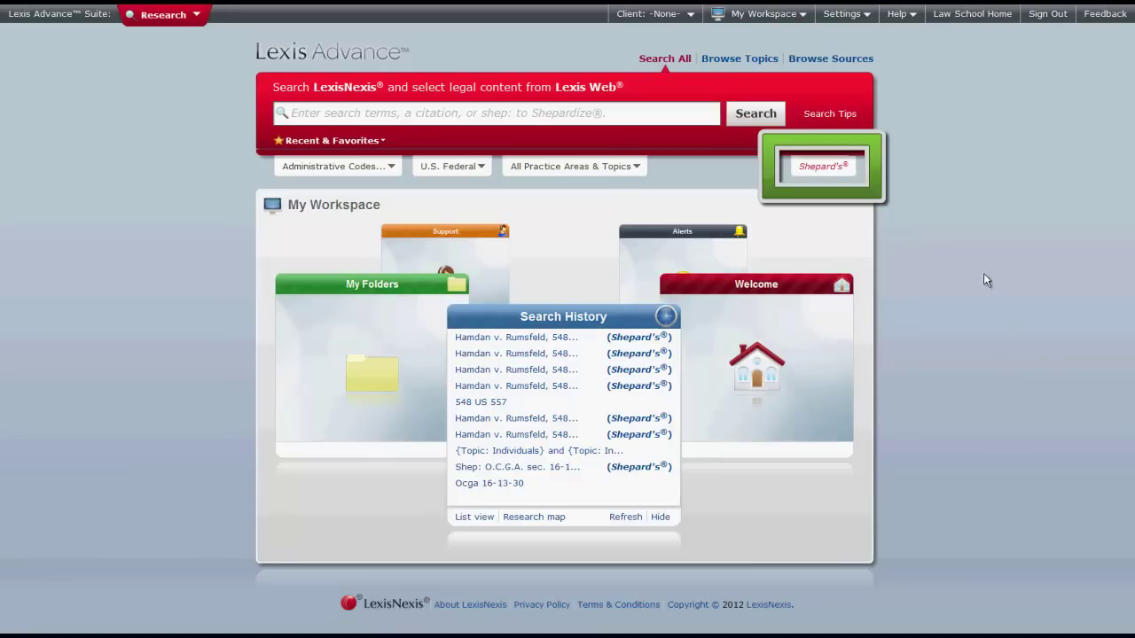
Run a Shepard's lookup for 548 U.S. 557, Hamdan v. Rumsfeld.
{"action": "left_click", "coordinate": [830, 179]}
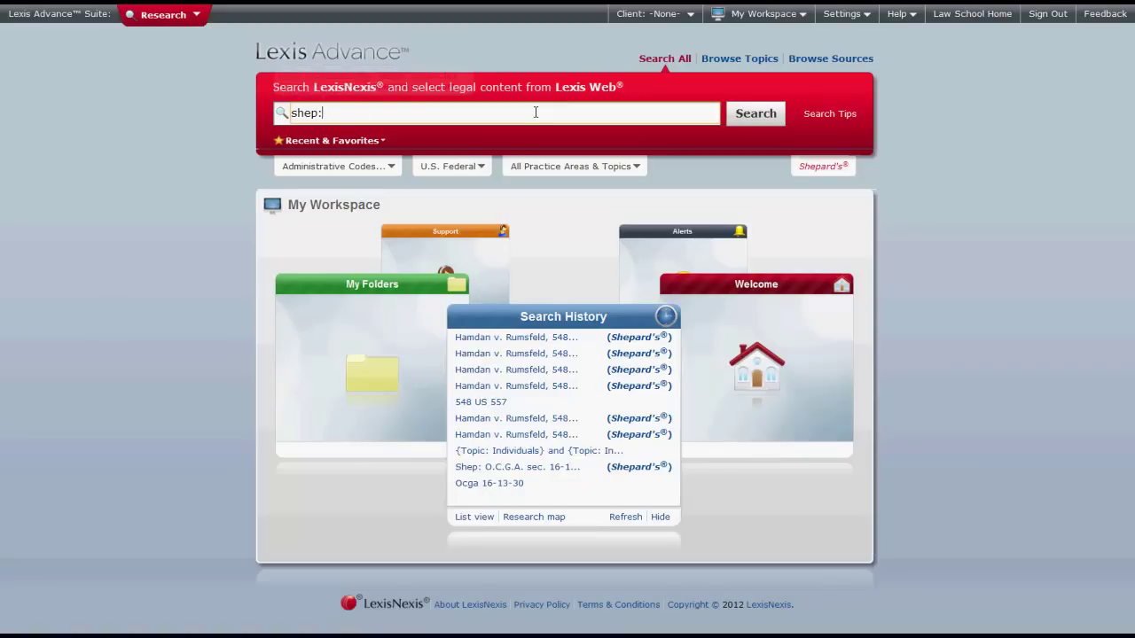
{"action": "type", "text": " 548 U.S. 557"}
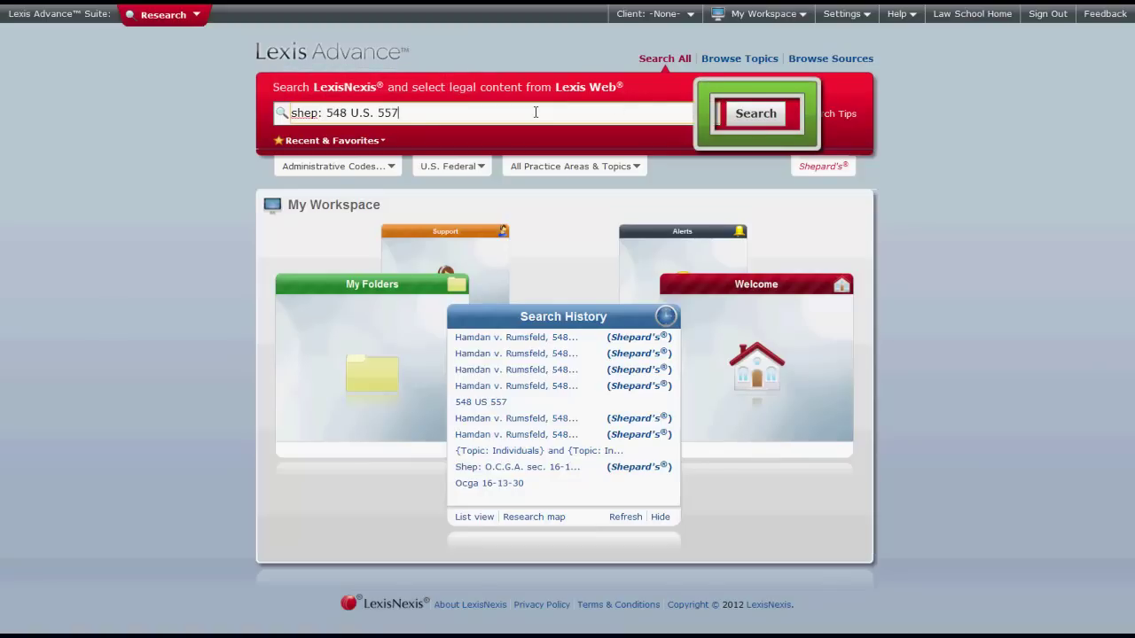
{"action": "left_click", "coordinate": [752, 114]}
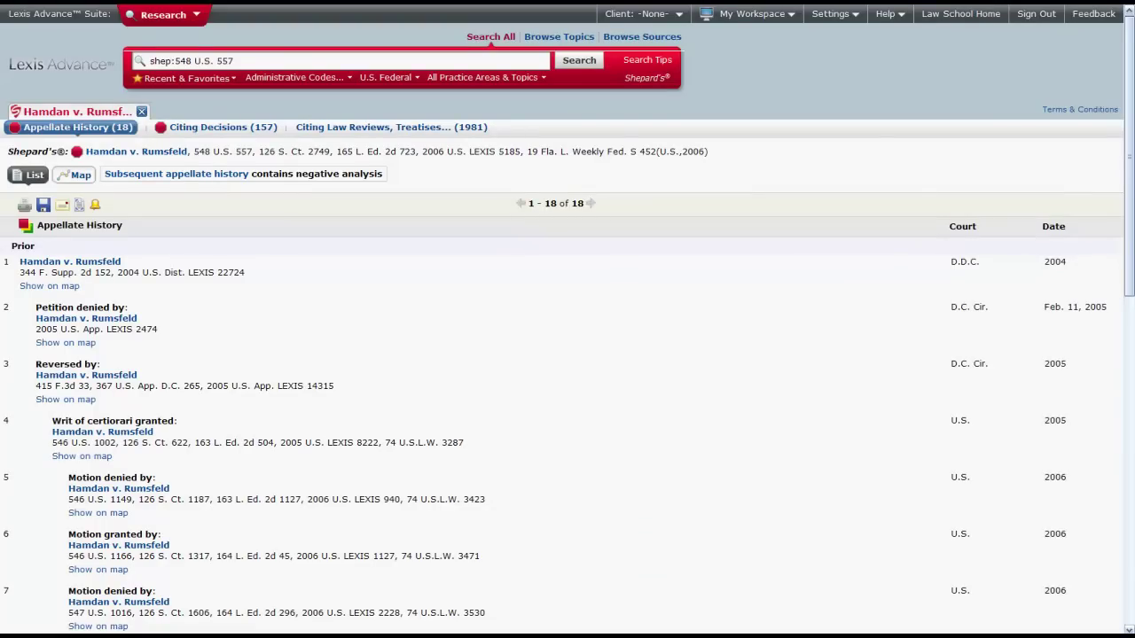
Return to the Lexis Advance home page from the Shepard's report.
{"action": "left_click", "coordinate": [73, 76]}
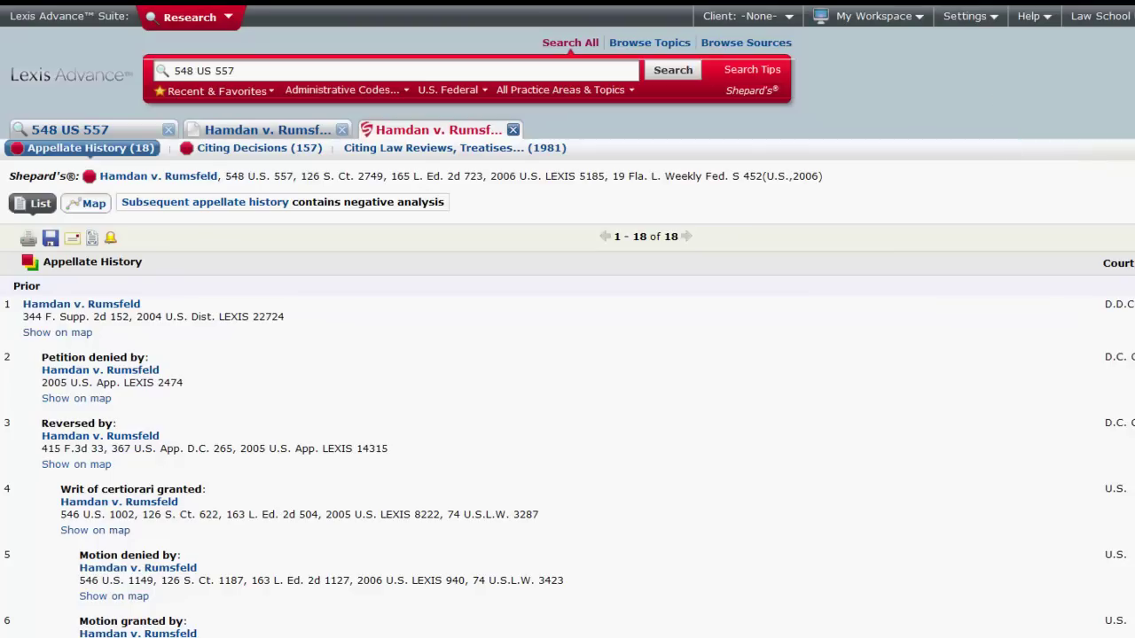
{"action": "left_click", "coordinate": [1030, 16]}
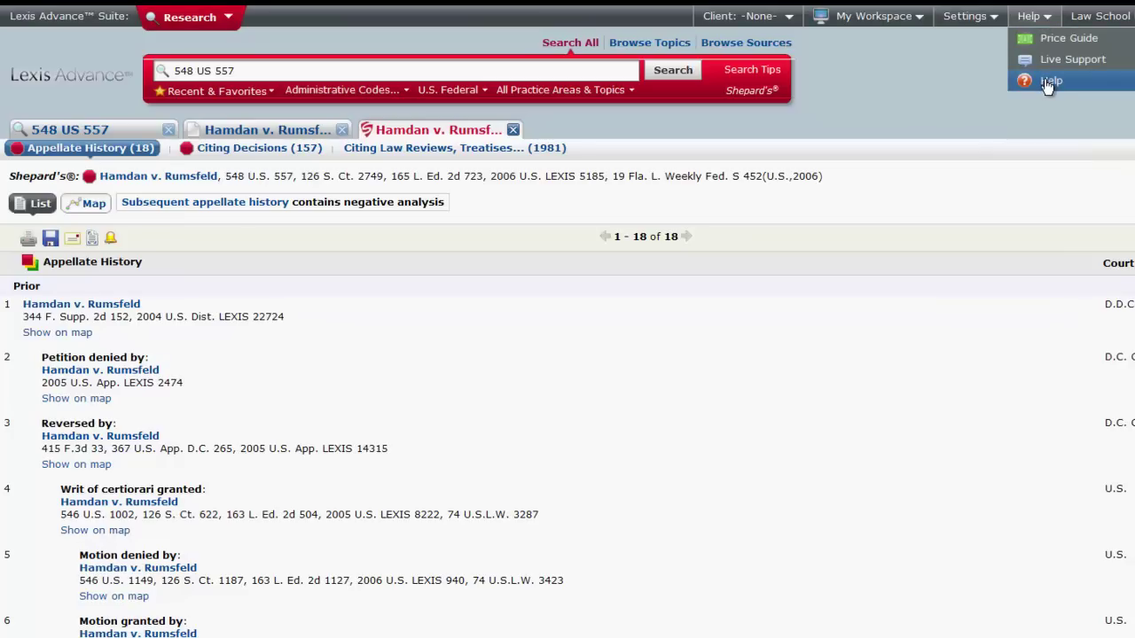
{"action": "left_click", "coordinate": [1045, 81]}
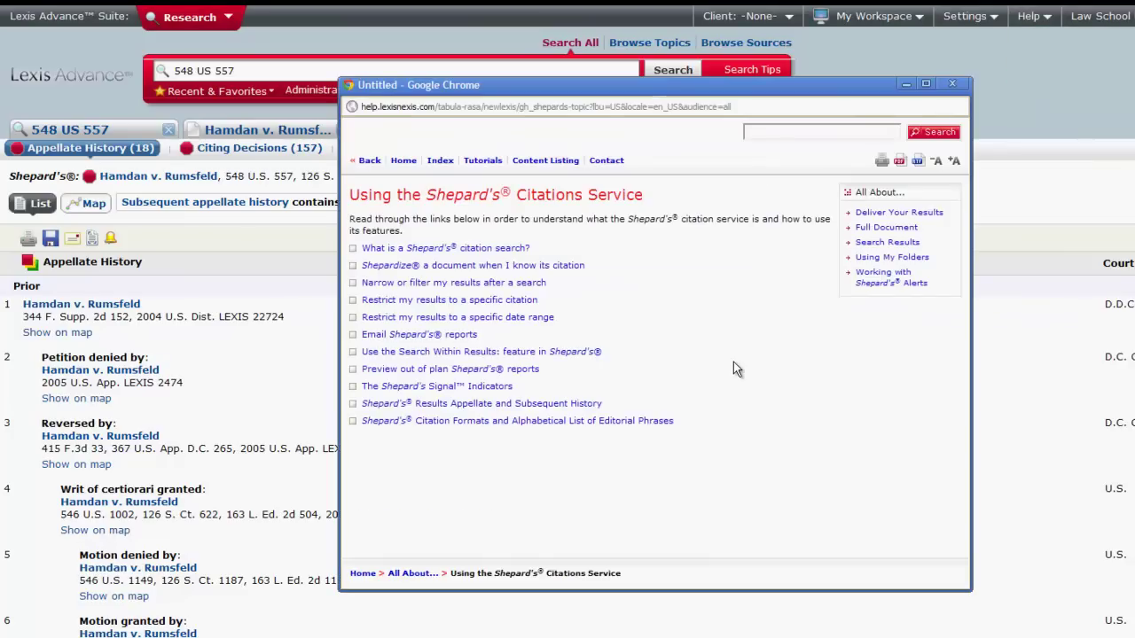
{"action": "left_click", "coordinate": [507, 387]}
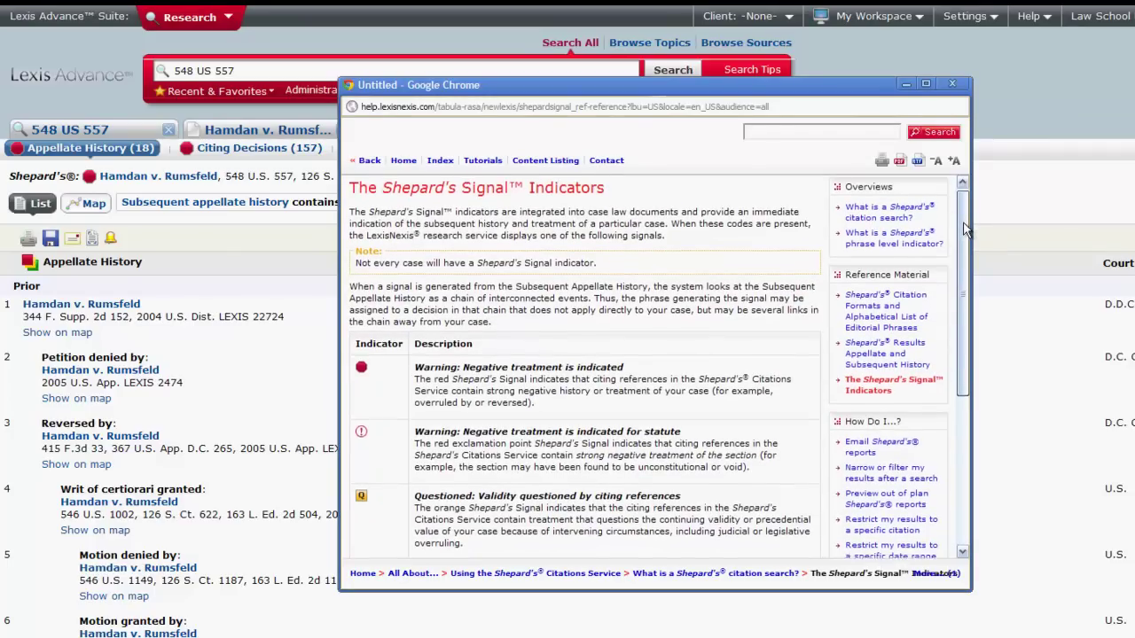
{"action": "left_click_drag", "start_coordinate": [967, 226], "coordinate": [957, 392]}
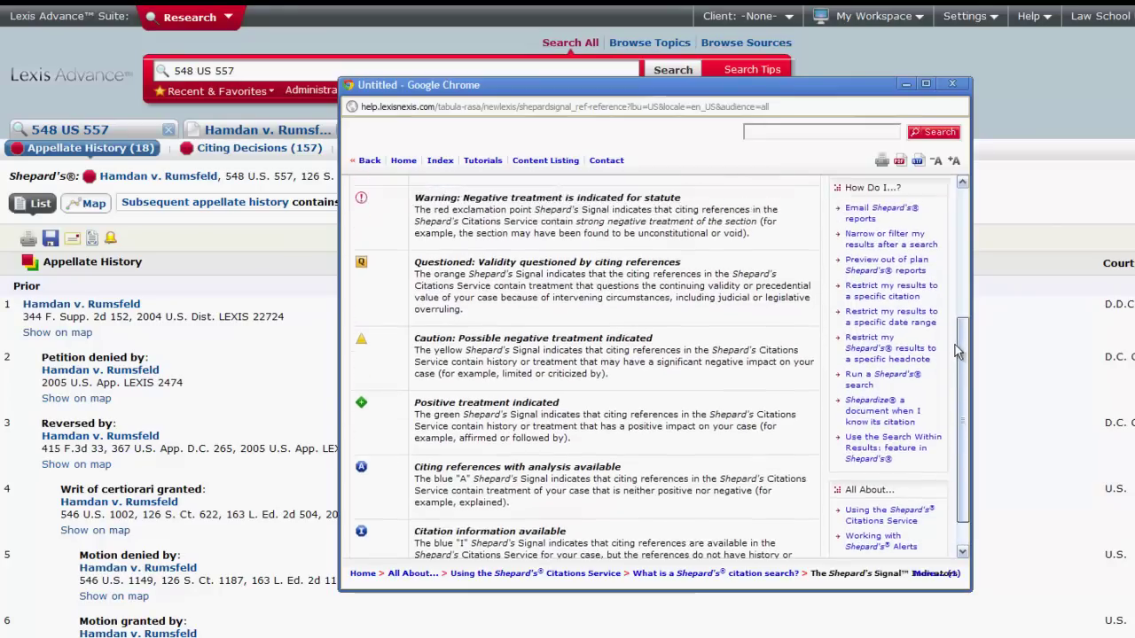
{"action": "left_click_drag", "start_coordinate": [960, 393], "coordinate": [953, 196]}
{"action": "left_click", "coordinate": [953, 84]}
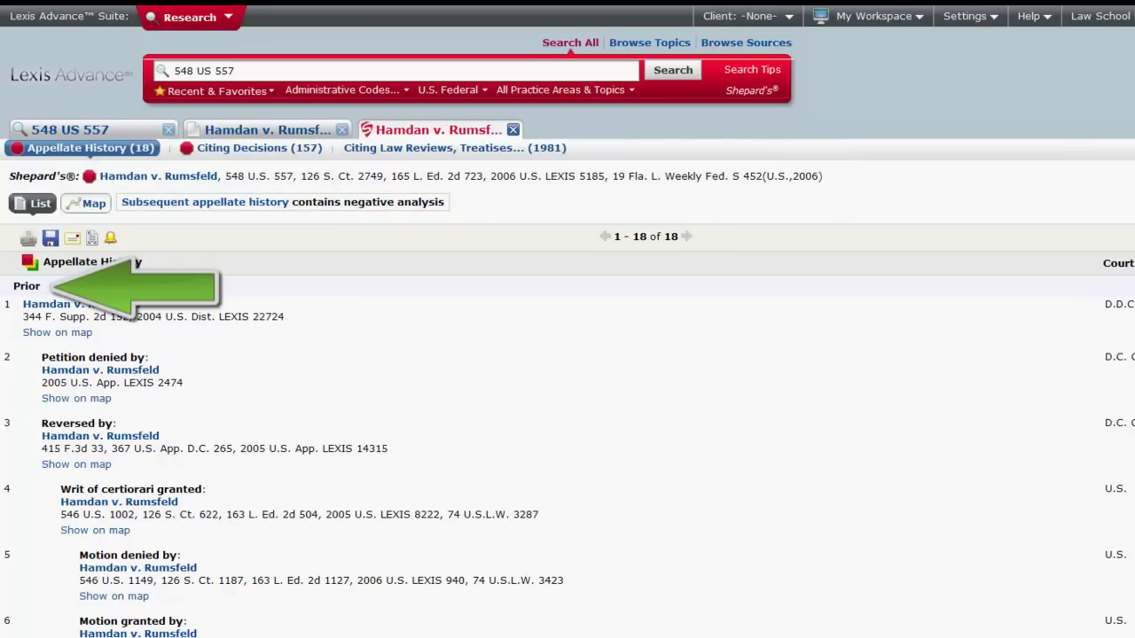
{"action": "scroll", "coordinate": [568, 355], "scroll_direction": "down", "scroll_amount": 3}
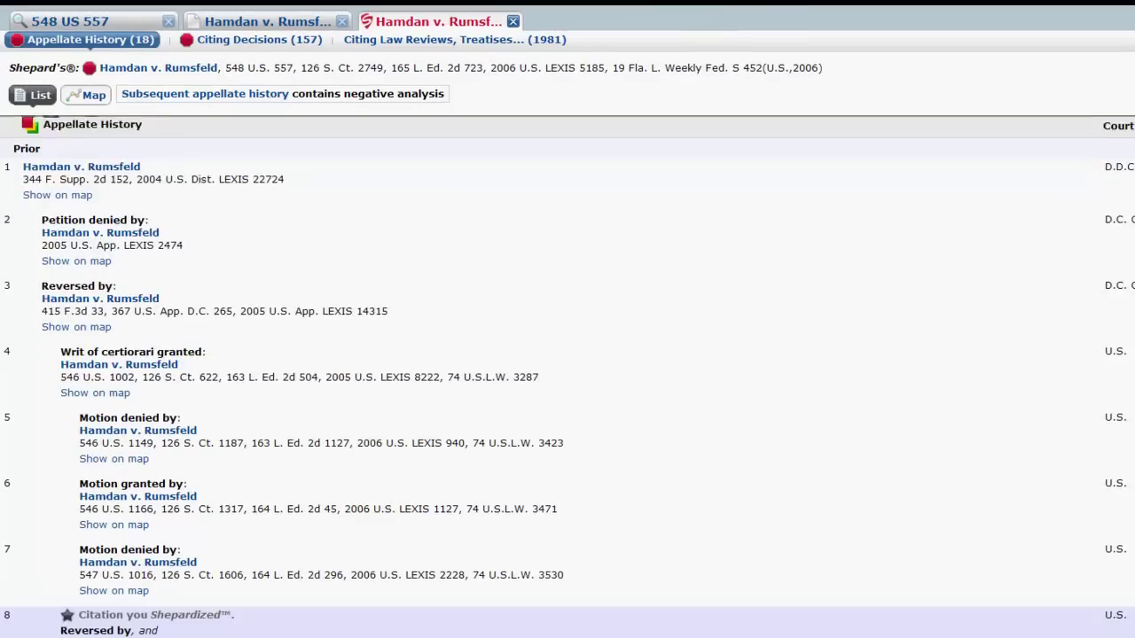
{"action": "scroll", "coordinate": [567, 377], "scroll_direction": "down", "scroll_amount": 3}
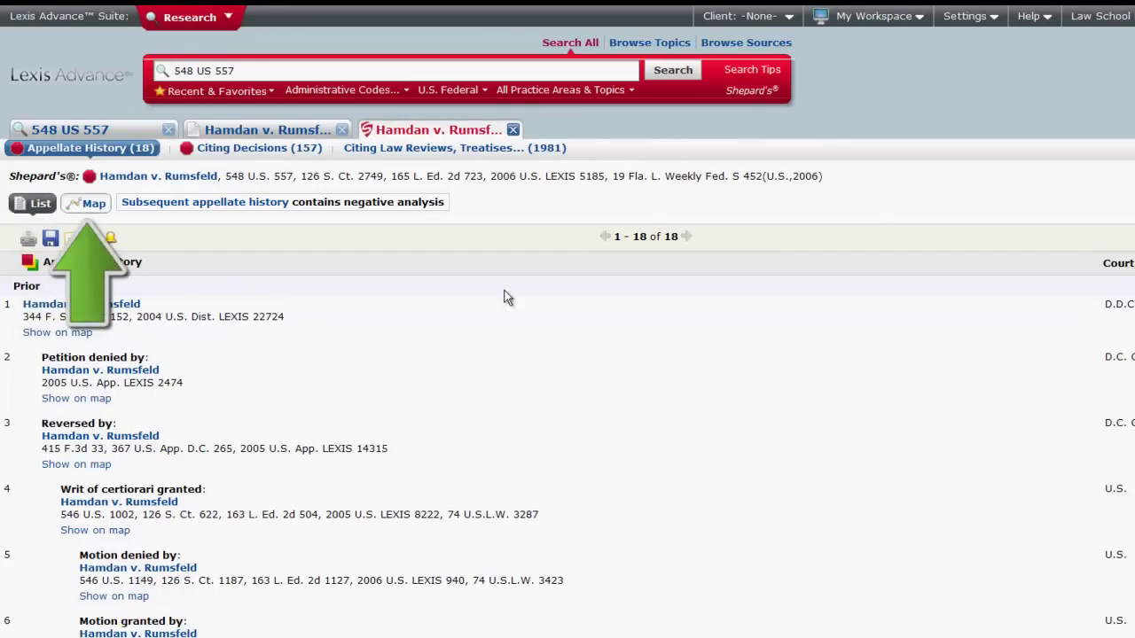
View the appellate history map, then show the 157 citing decisions.
{"action": "left_click", "coordinate": [88, 205]}
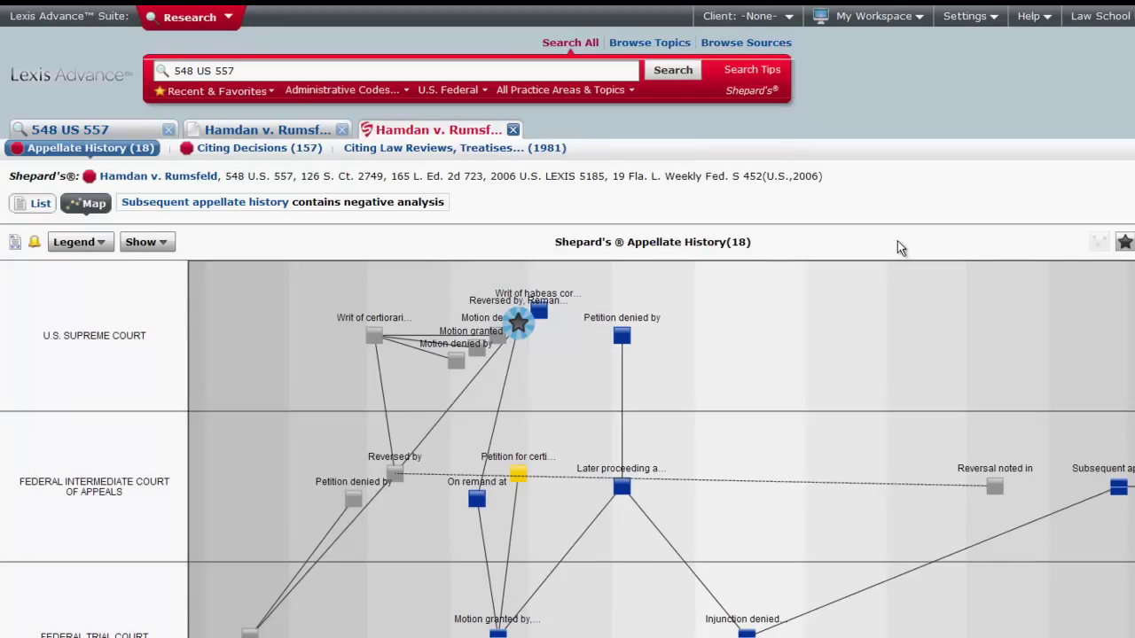
{"action": "left_click", "coordinate": [271, 151]}
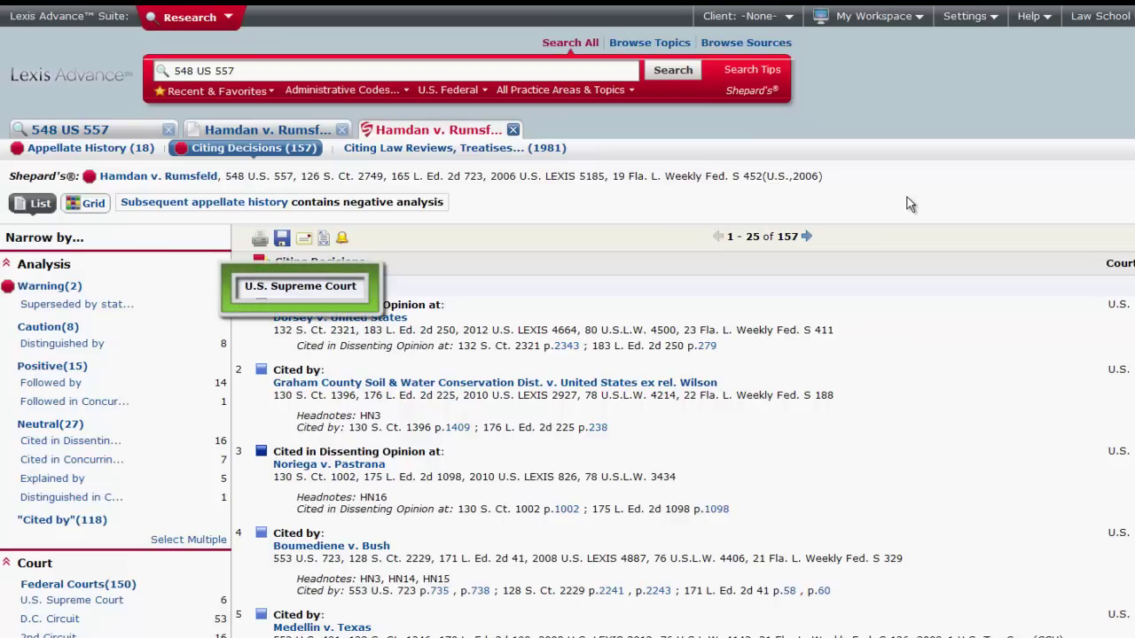
{"action": "scroll", "coordinate": [907, 203], "scroll_direction": "down", "scroll_amount": 5}
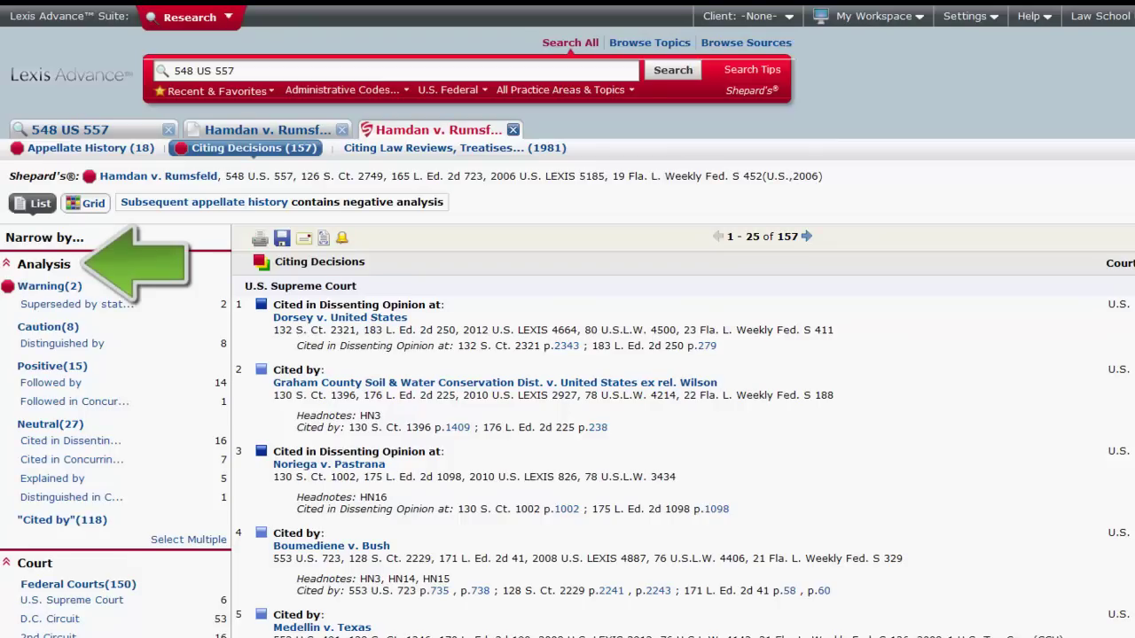
{"action": "scroll", "coordinate": [567, 372], "scroll_direction": "down", "scroll_amount": 4}
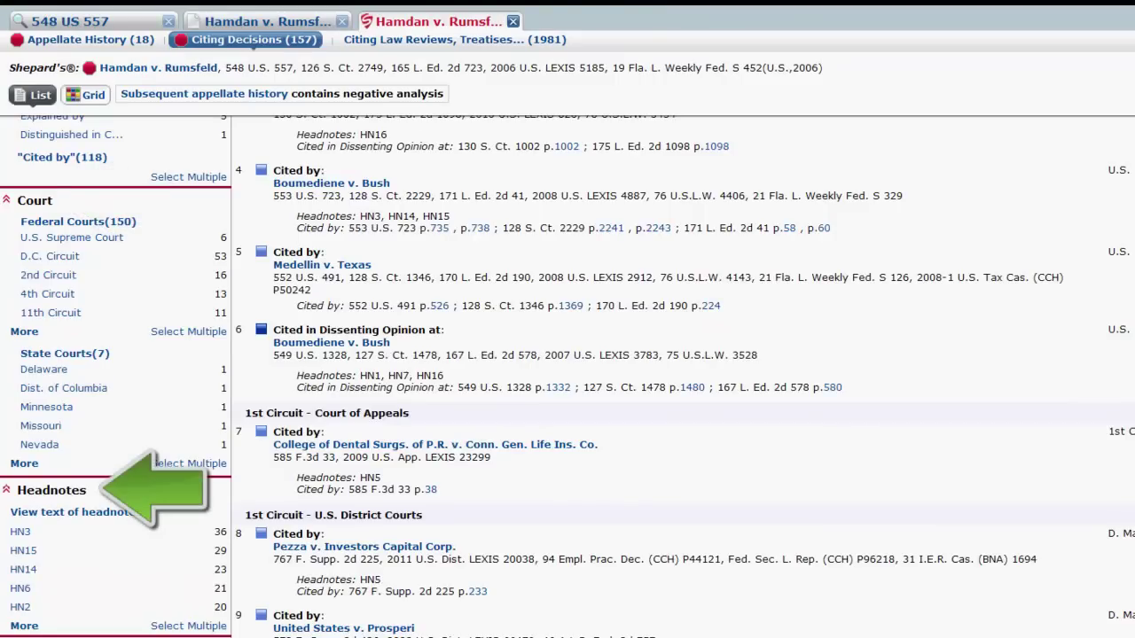
{"action": "scroll", "coordinate": [568, 372], "scroll_direction": "down", "scroll_amount": 3}
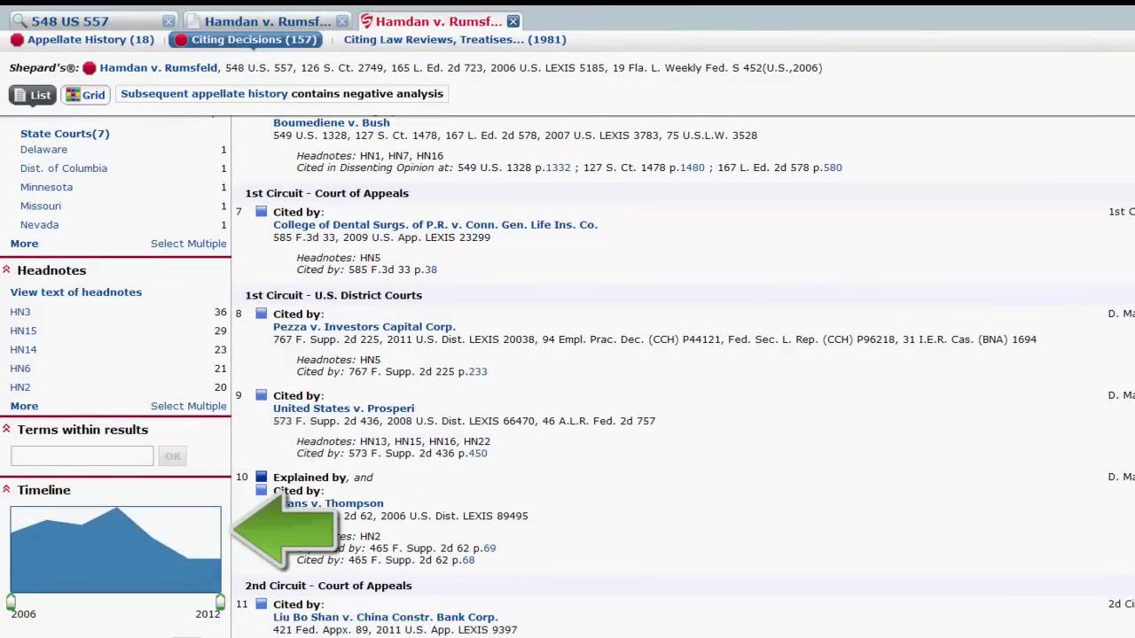
{"action": "scroll", "coordinate": [568, 372], "scroll_direction": "up", "scroll_amount": 5}
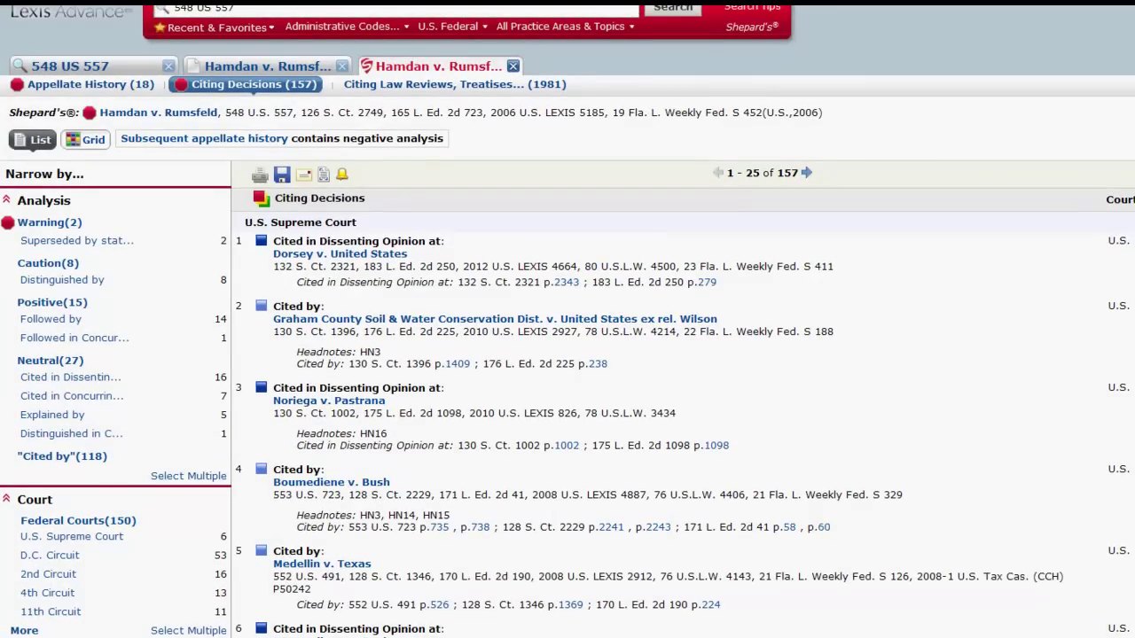
Filter to D.C. Circuit, then use the grid to list eight 11th Circuit Cited By decisions.
{"action": "left_click", "coordinate": [62, 361]}
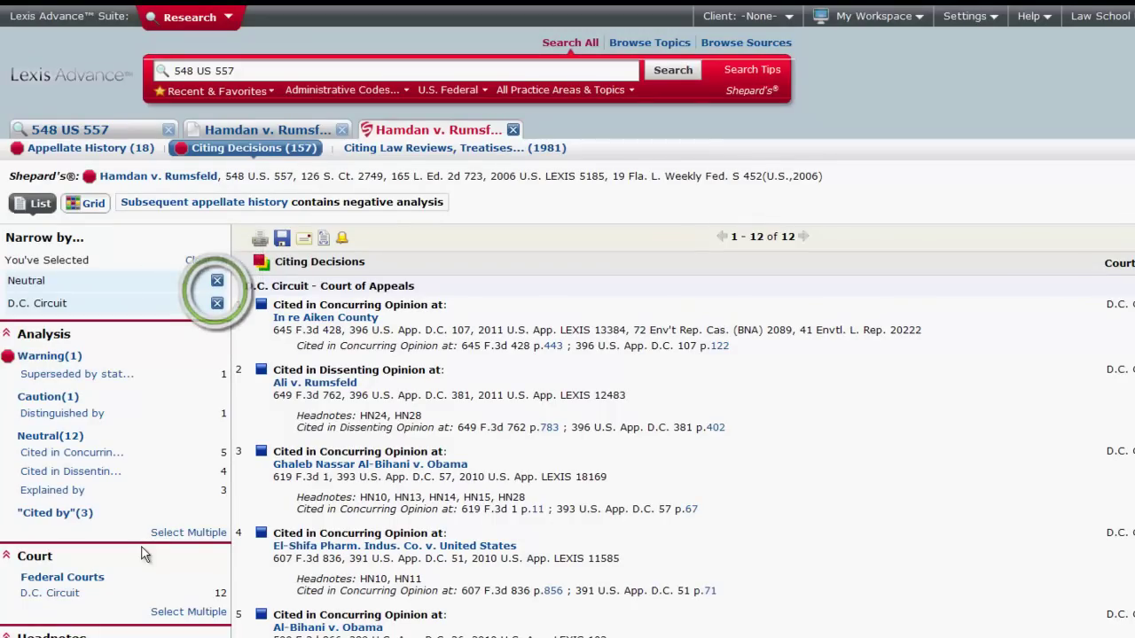
{"action": "left_click", "coordinate": [216, 282]}
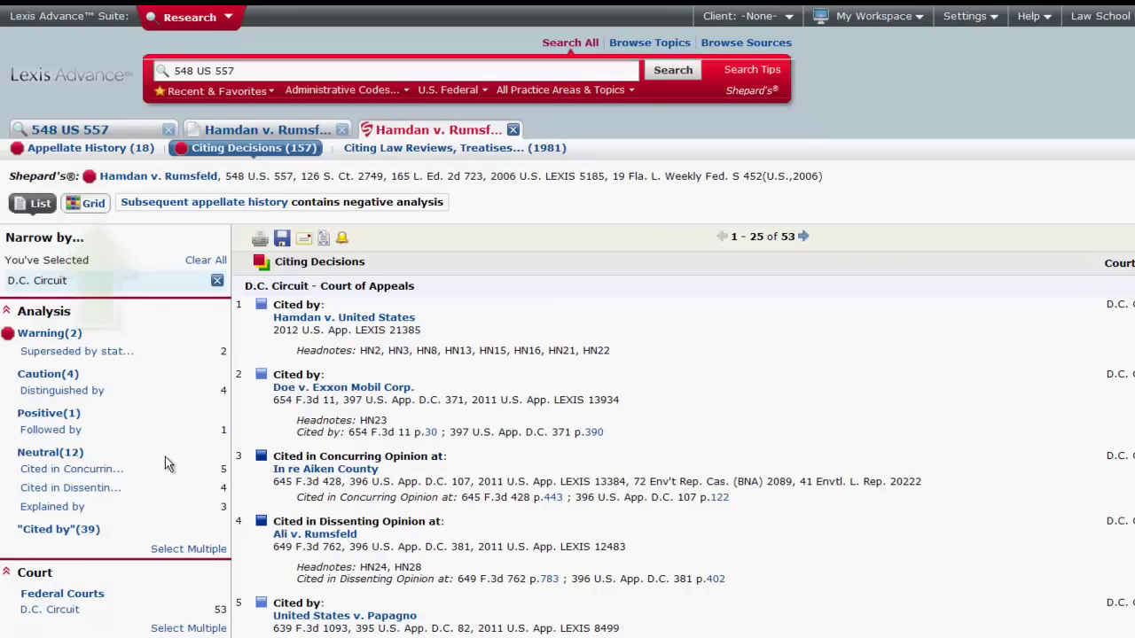
{"action": "left_click", "coordinate": [93, 203]}
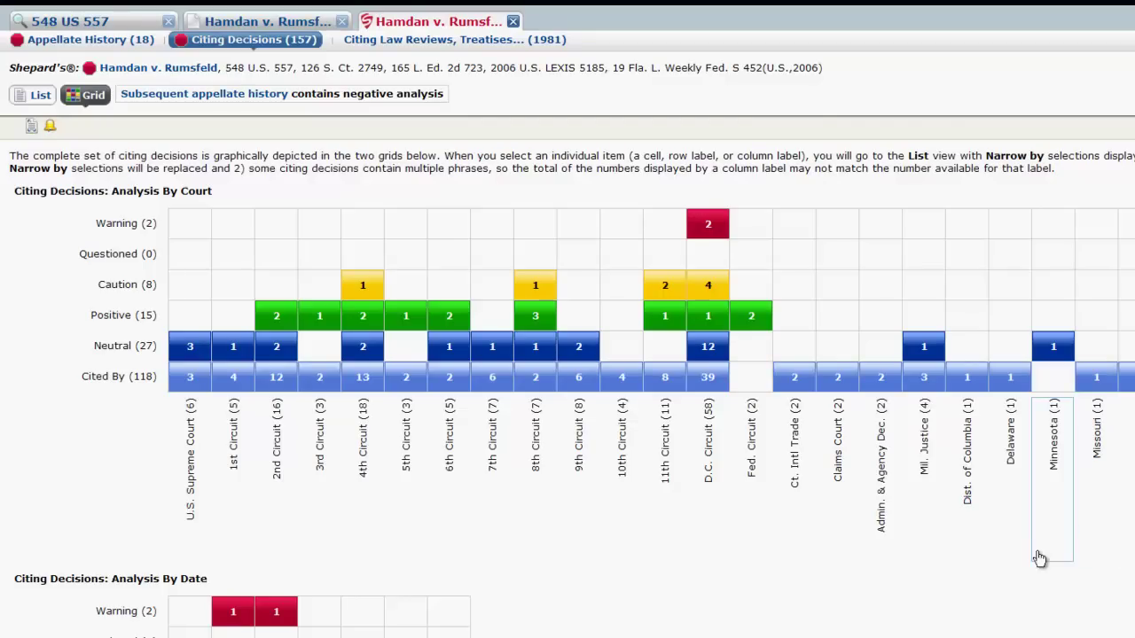
{"action": "left_click", "coordinate": [667, 380]}
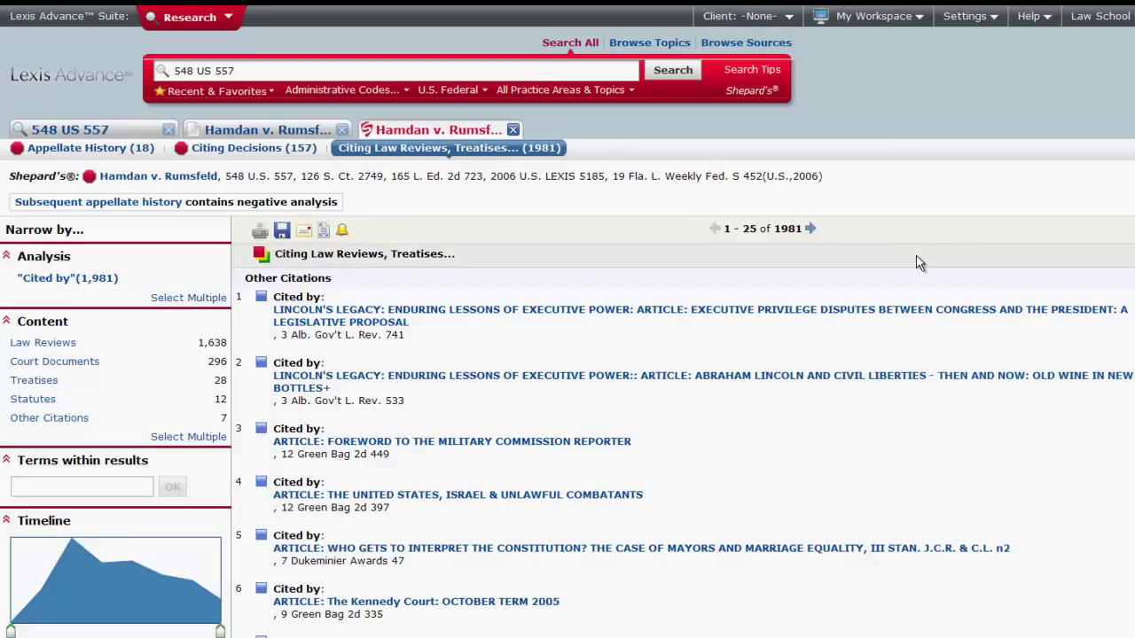
{"action": "left_click", "coordinate": [569, 442]}
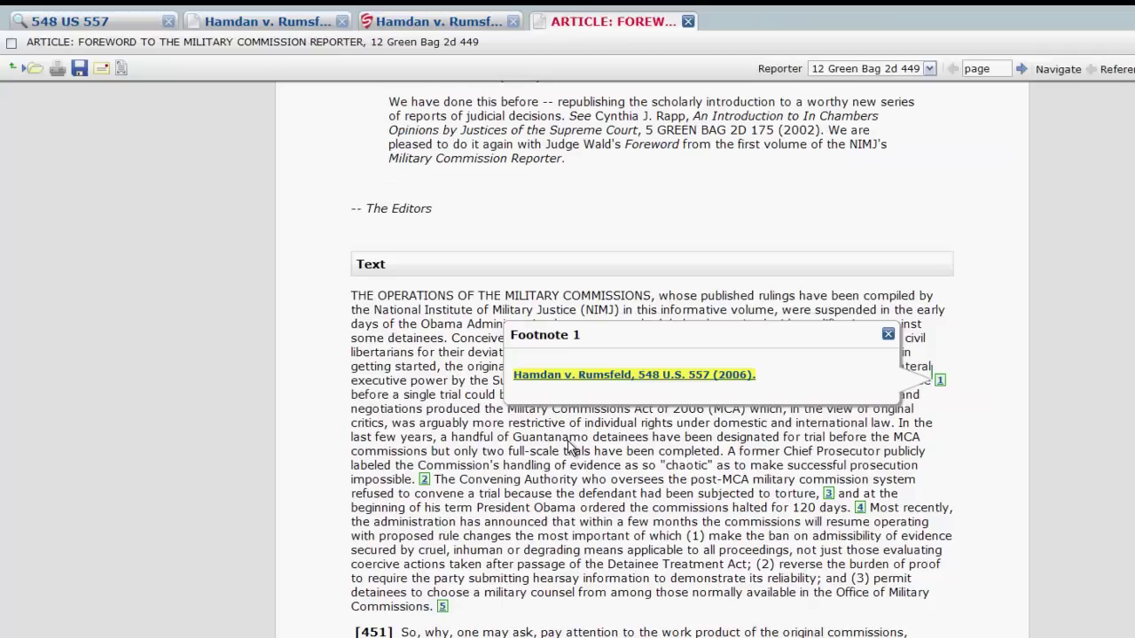